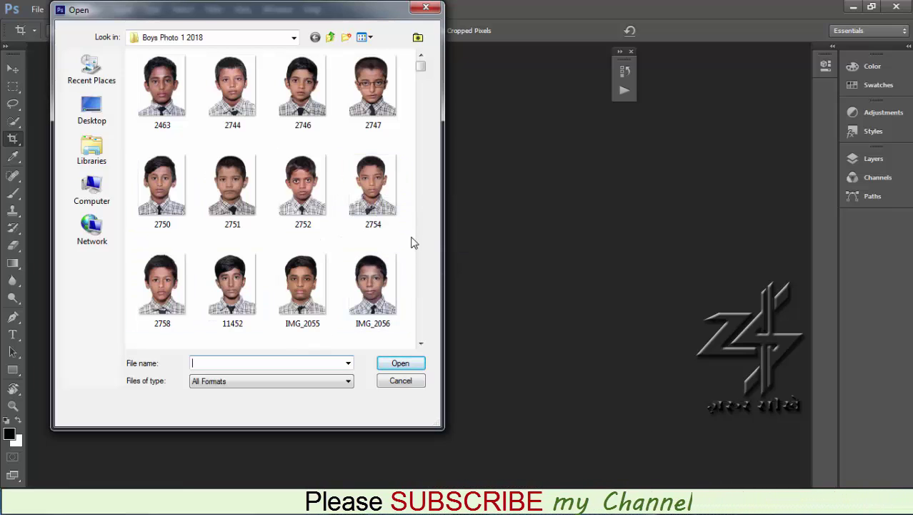
Step: Open 11452.JPG, commit its 2×3 crop, and float the photo in its own window
{"action": "left_click", "coordinate": [233, 286]}
{"action": "left_click", "coordinate": [401, 363]}
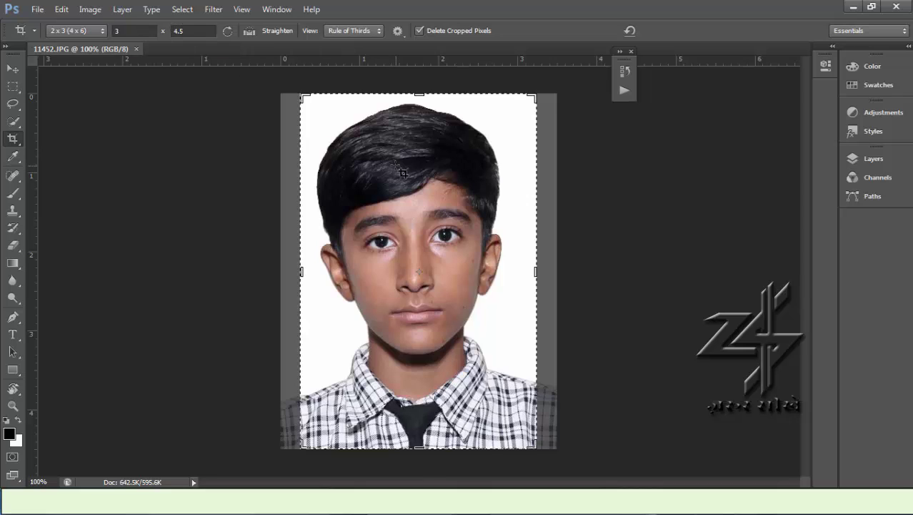
{"action": "key", "text": "Return"}
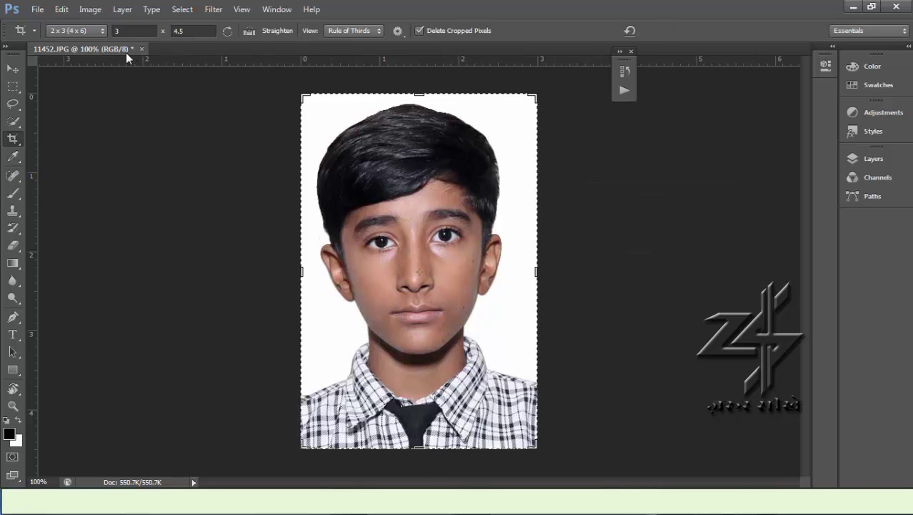
{"action": "mouse_move", "coordinate": [125, 52]}
{"action": "left_mouse_down"}
{"action": "mouse_move", "coordinate": [153, 71]}
{"action": "mouse_move", "coordinate": [145, 67]}
{"action": "left_mouse_up"}
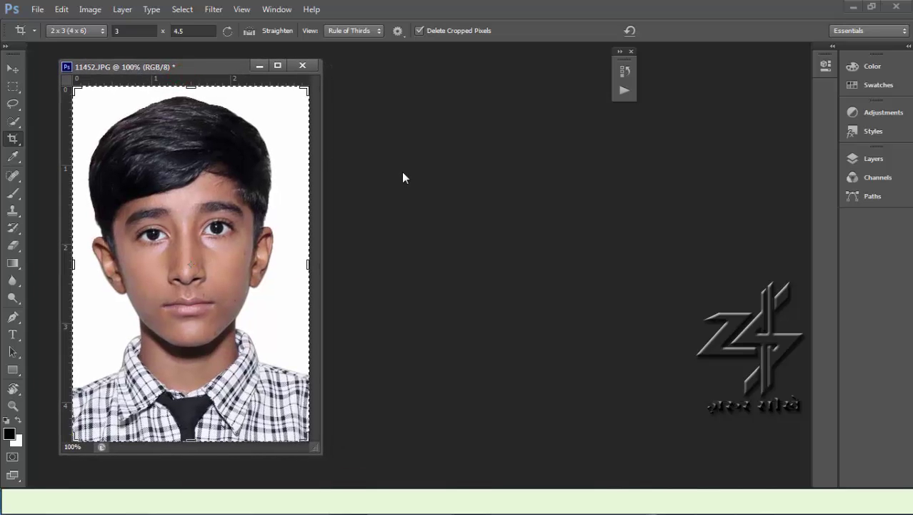
Step: Show the Actions panel from the Window menu, undock it, and select the SET action
{"action": "left_click", "coordinate": [275, 11]}
{"action": "mouse_move", "coordinate": [290, 37]}
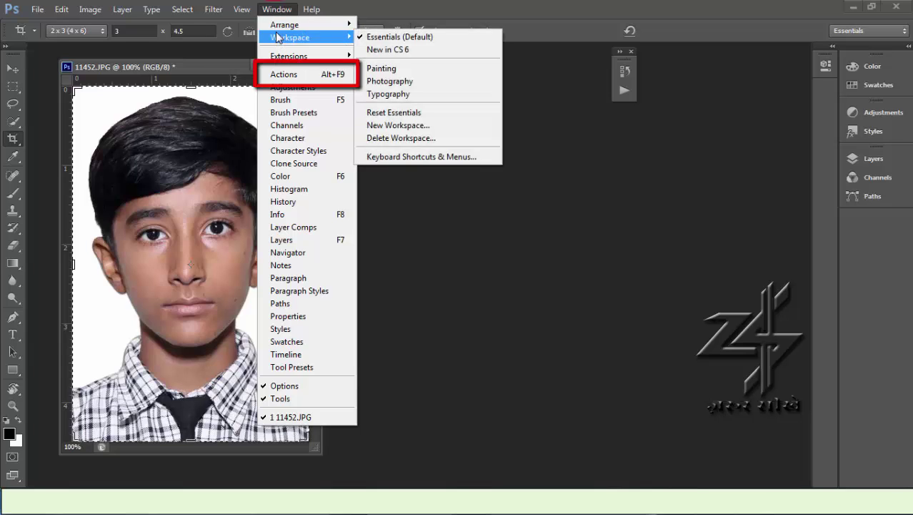
{"action": "left_click", "coordinate": [337, 77]}
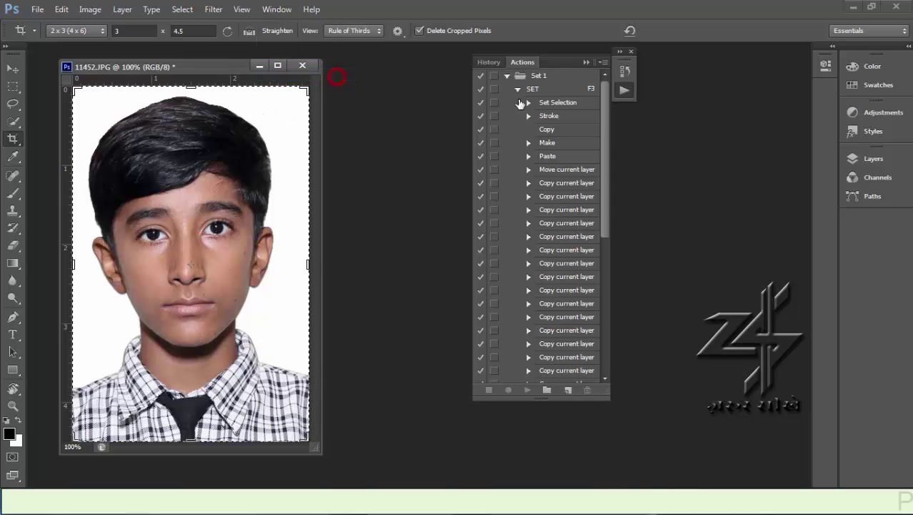
{"action": "left_click_drag", "start_coordinate": [555, 62], "coordinate": [542, 64]}
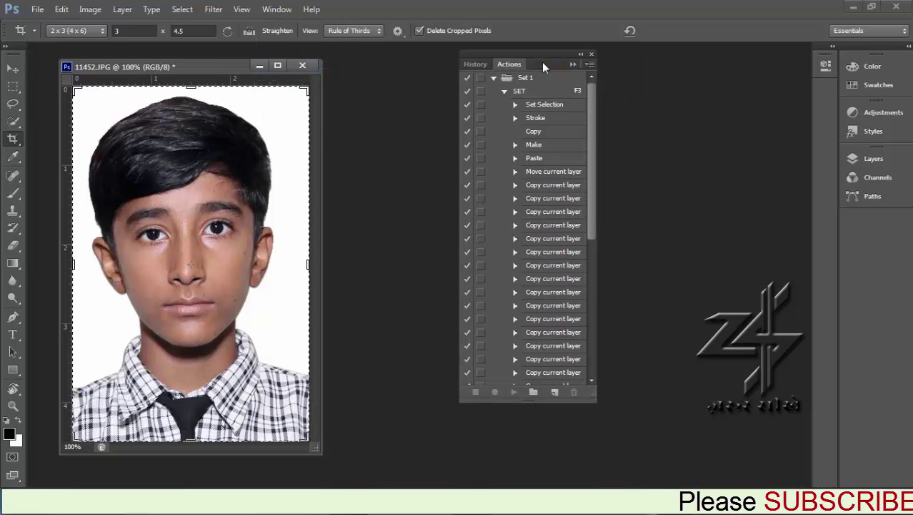
{"action": "mouse_move", "coordinate": [590, 113]}
{"action": "left_mouse_down"}
{"action": "mouse_move", "coordinate": [591, 236]}
{"action": "mouse_move", "coordinate": [583, 61]}
{"action": "left_mouse_up"}
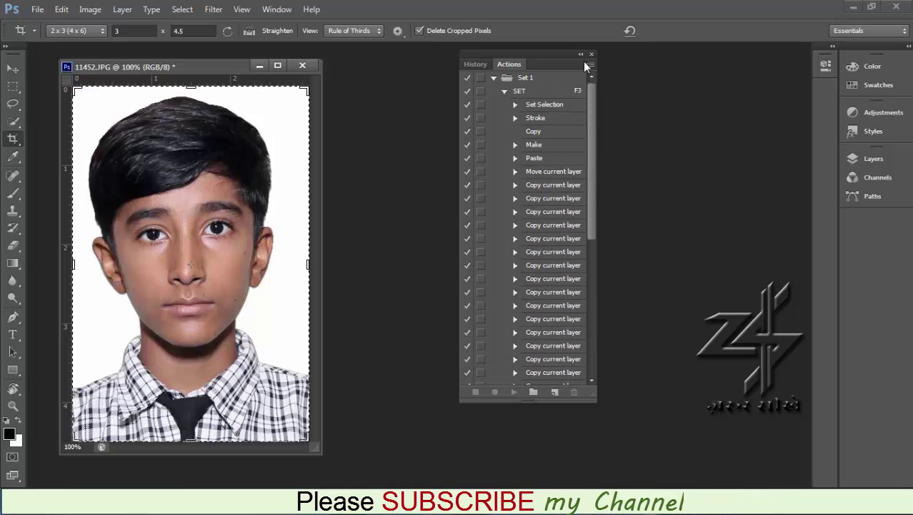
{"action": "left_click", "coordinate": [522, 90]}
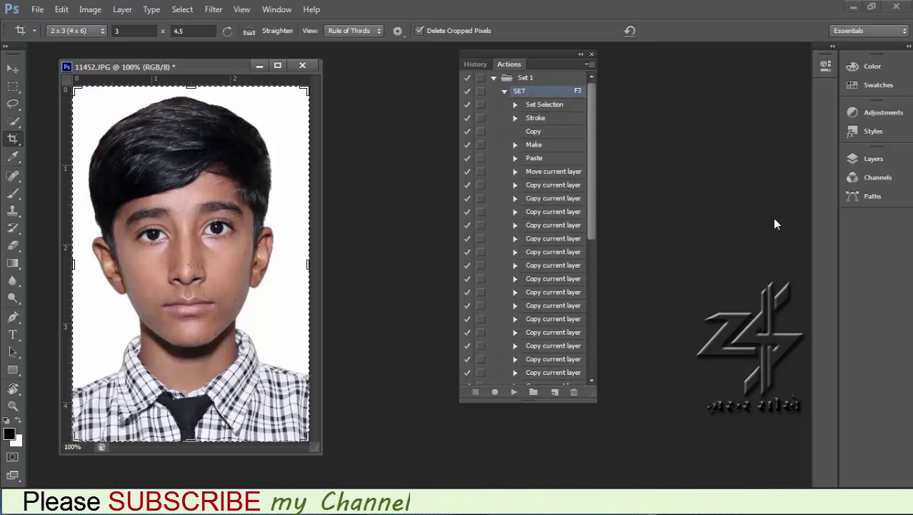
Step: Play the SET action, then close the resulting Untitled-1 sheet without saving
{"action": "left_click", "coordinate": [514, 392]}
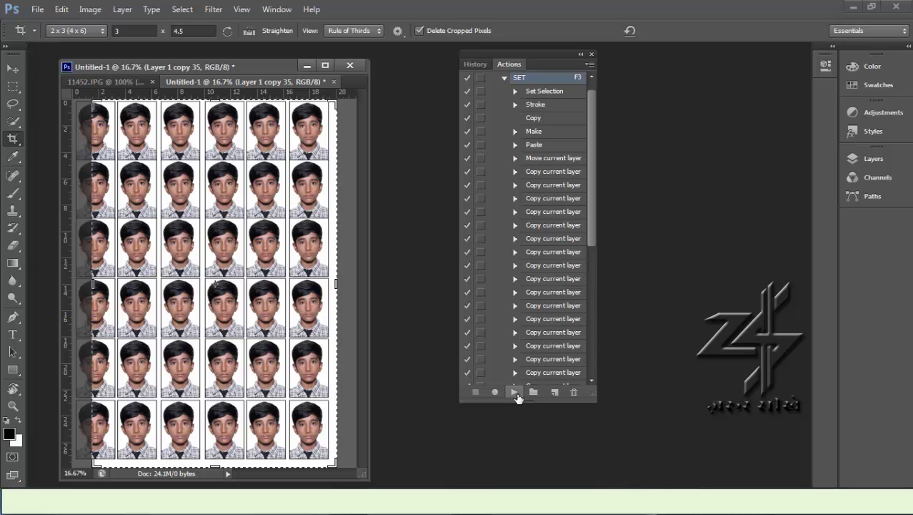
{"action": "left_click_drag", "start_coordinate": [219, 75], "coordinate": [342, 61]}
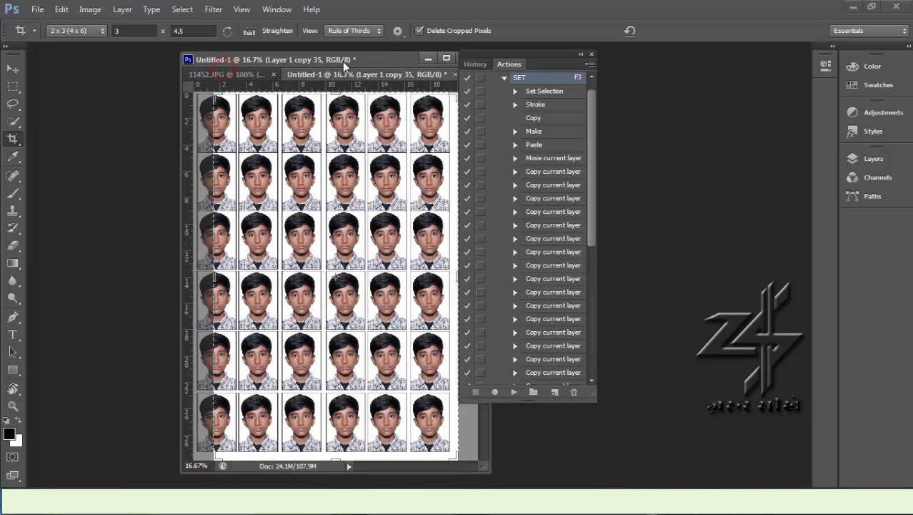
{"action": "left_click_drag", "start_coordinate": [265, 61], "coordinate": [186, 68]}
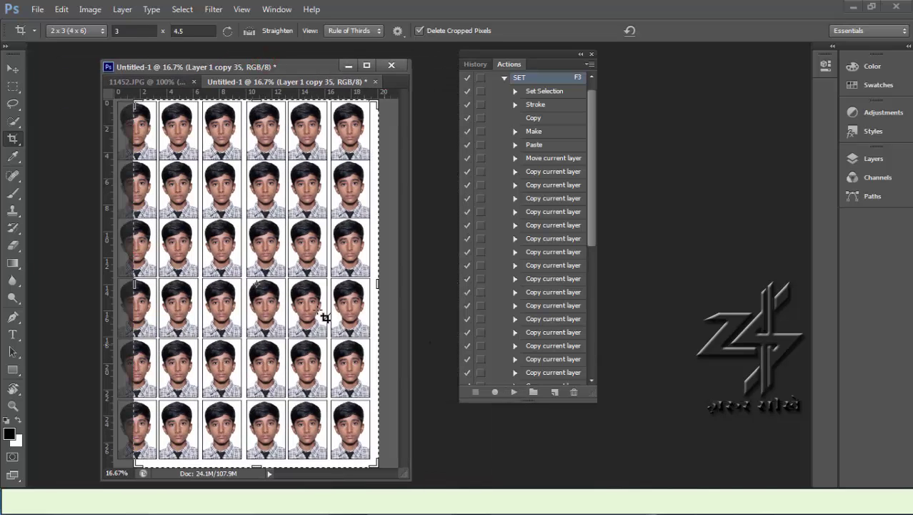
{"action": "left_click", "coordinate": [391, 65]}
{"action": "left_click", "coordinate": [444, 198]}
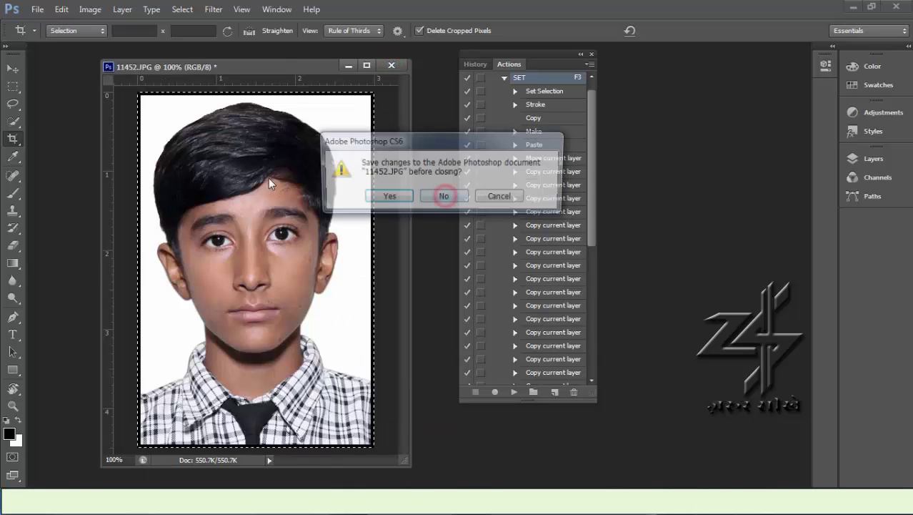
Step: Keep 11452.JPG open and delete the SET action from Set 1
{"action": "left_click", "coordinate": [501, 197]}
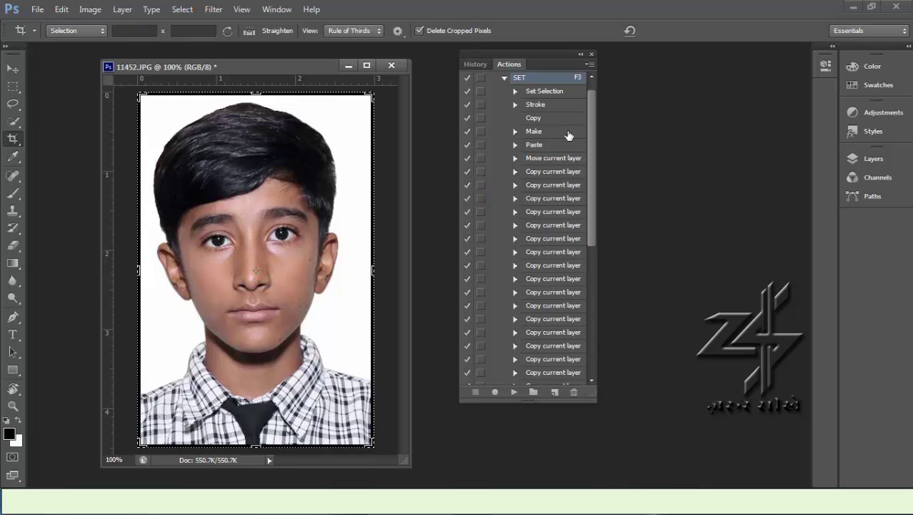
{"action": "left_click_drag", "start_coordinate": [591, 144], "coordinate": [556, 123]}
{"action": "left_click", "coordinate": [515, 90]}
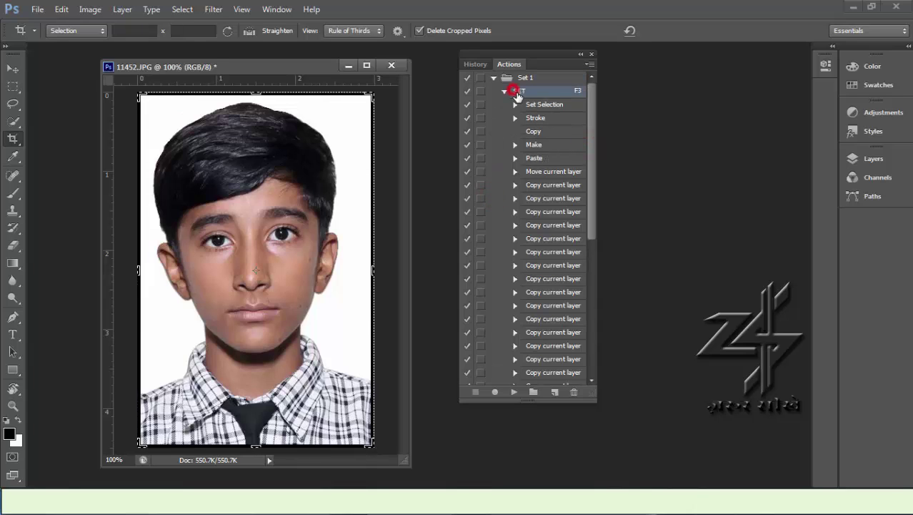
{"action": "left_click", "coordinate": [574, 392]}
{"action": "left_click", "coordinate": [391, 200]}
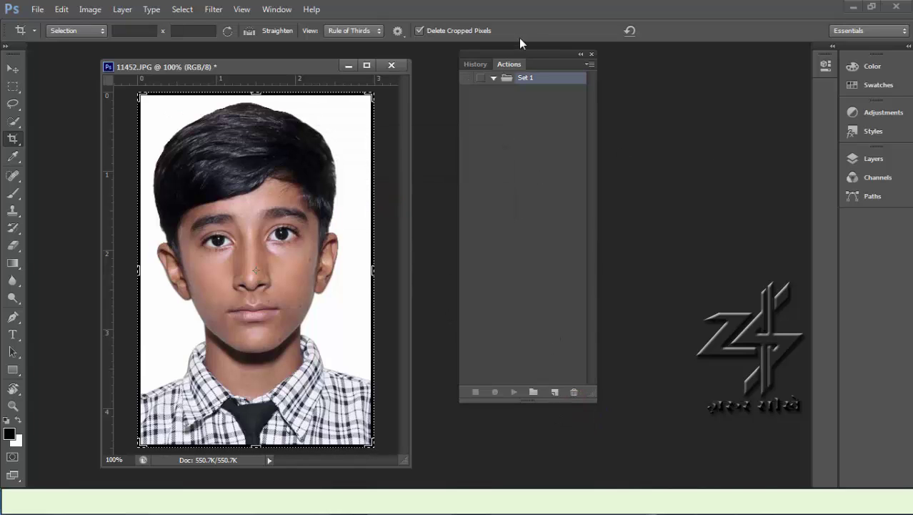
Step: Switch to the Lasso tool and begin closing 11452.JPG
{"action": "left_click_drag", "start_coordinate": [545, 56], "coordinate": [613, 48]}
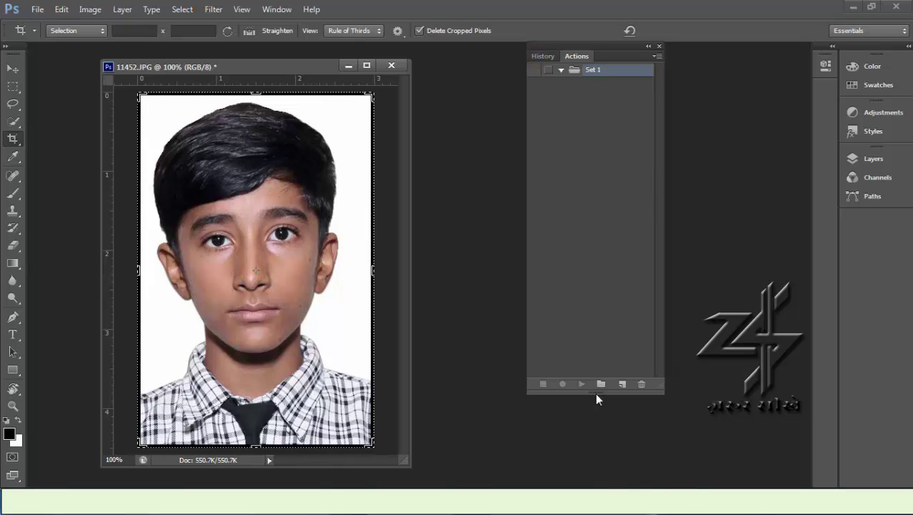
{"action": "left_click", "coordinate": [13, 104]}
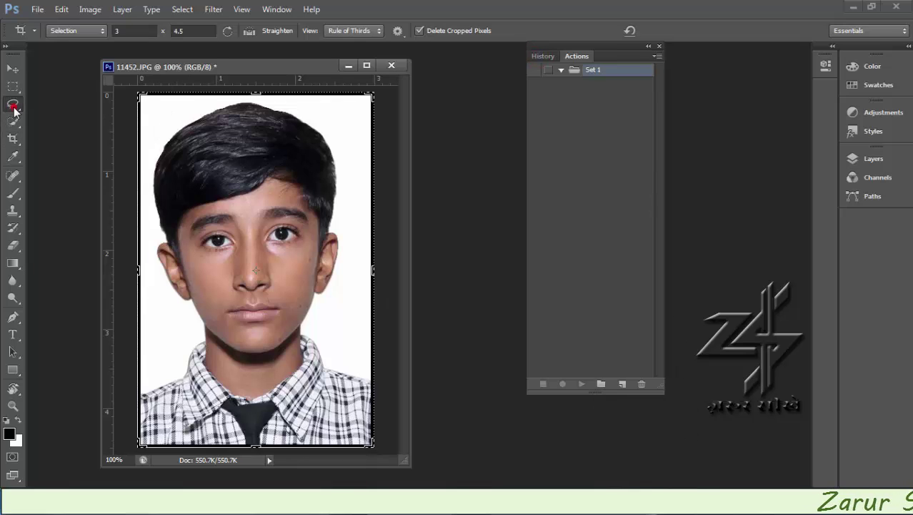
{"action": "left_click", "coordinate": [250, 129]}
Step: Close 11452.JPG without saving and reopen it fresh
{"action": "left_click", "coordinate": [398, 65]}
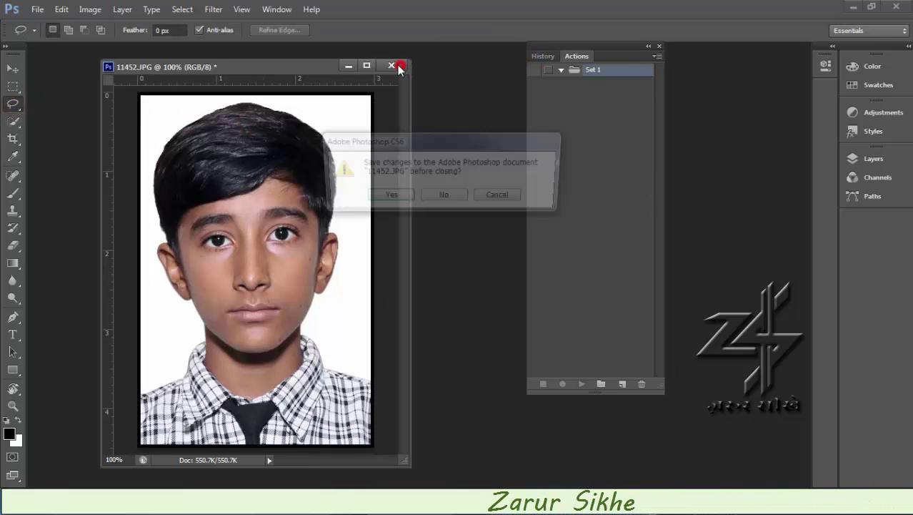
{"action": "left_click", "coordinate": [440, 197]}
{"action": "double_click", "coordinate": [109, 72]}
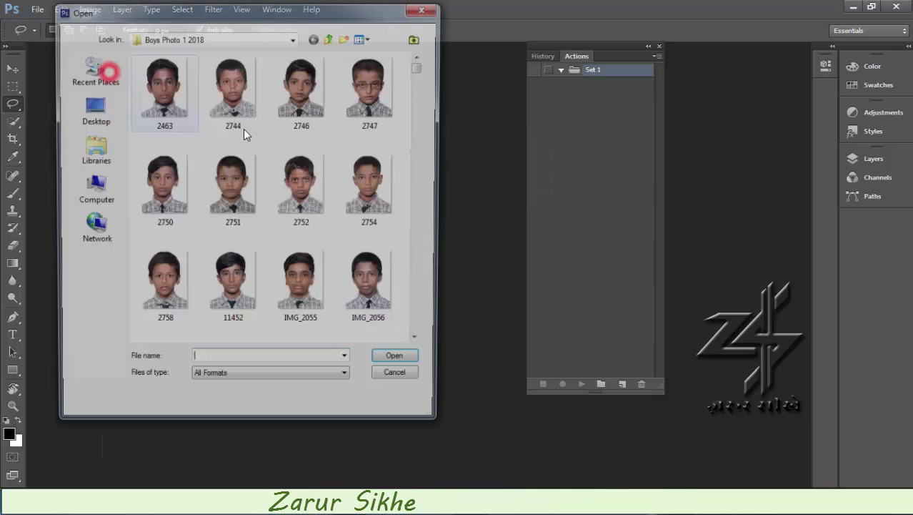
{"action": "double_click", "coordinate": [230, 272]}
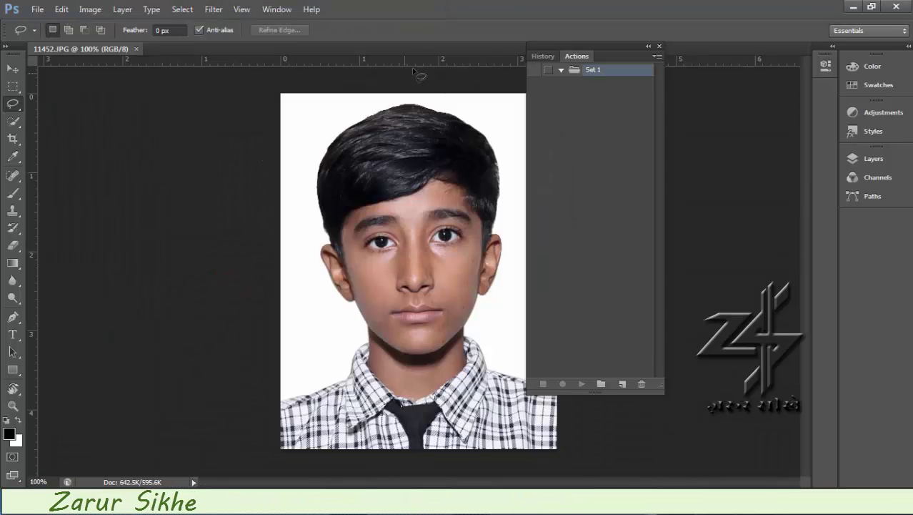
Step: Float 11452.JPG in its own window and crop it to the 2×3 ratio
{"action": "left_click_drag", "start_coordinate": [113, 49], "coordinate": [158, 72]}
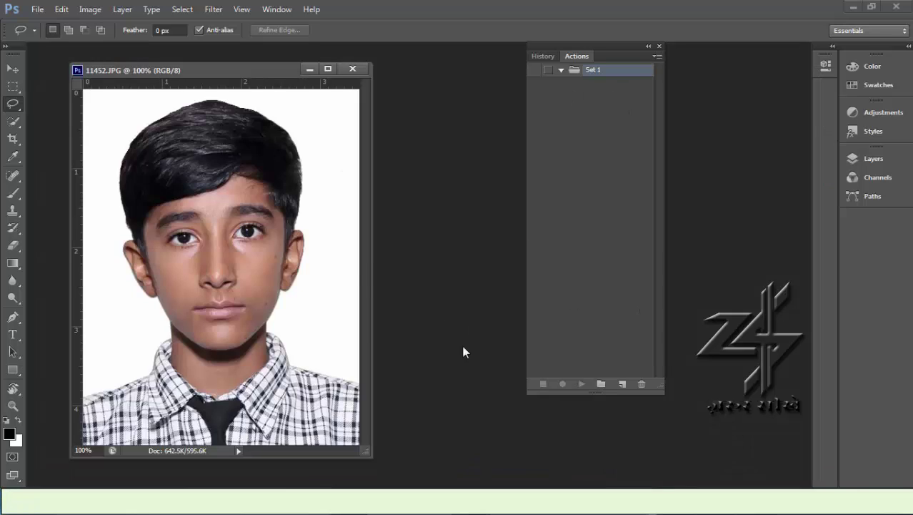
{"action": "left_click", "coordinate": [13, 139]}
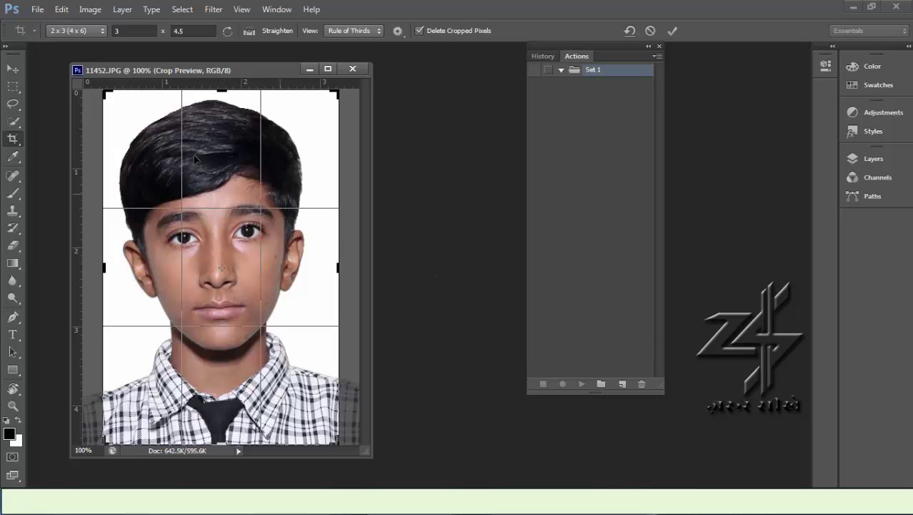
{"action": "key", "text": "Return"}
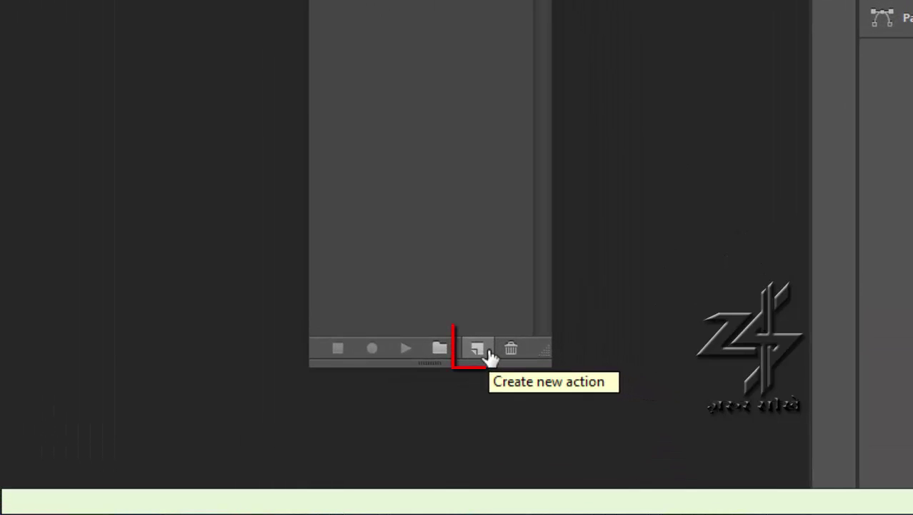
Step: Create a new action named 'photo' in Set 1 with function key F3
{"action": "left_click", "coordinate": [485, 351]}
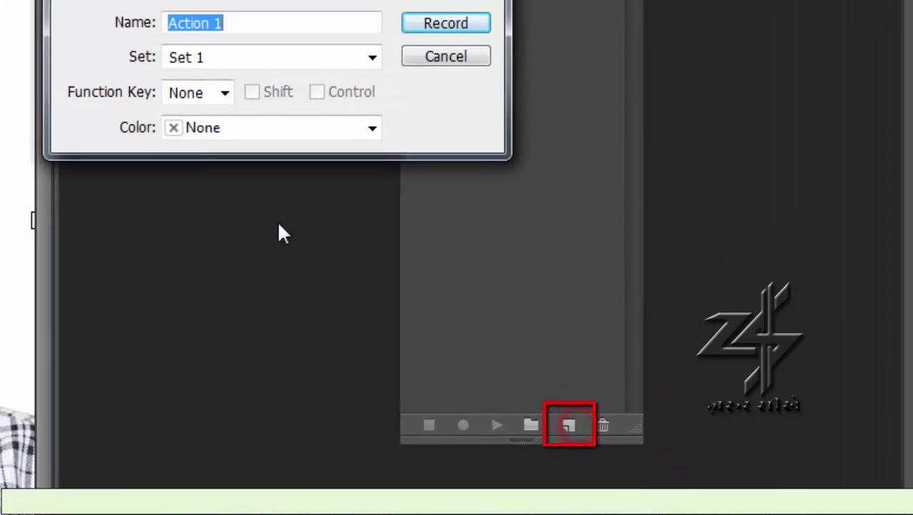
{"action": "type", "text": "photo"}
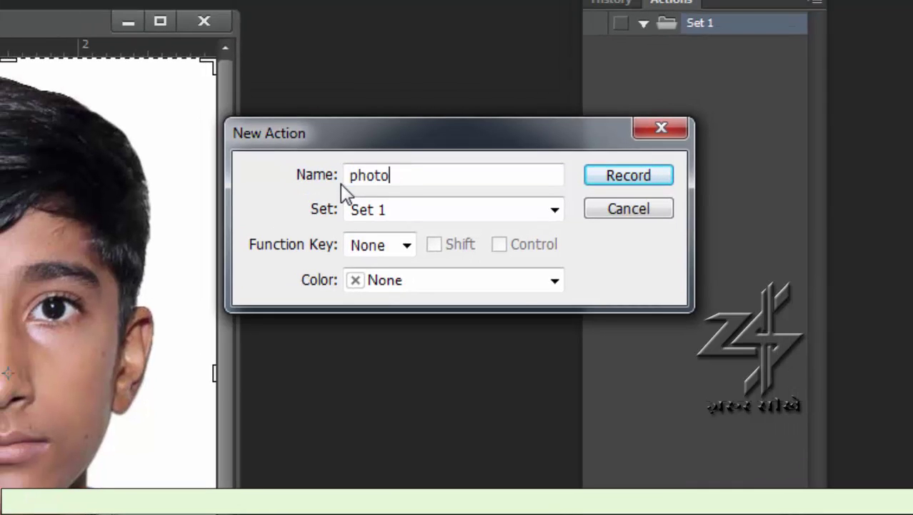
{"action": "left_click", "coordinate": [406, 244]}
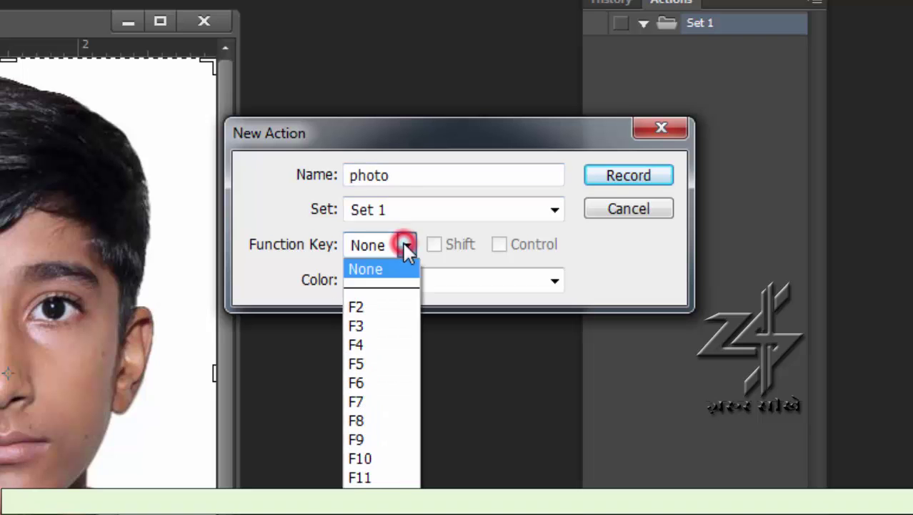
{"action": "left_click", "coordinate": [384, 325]}
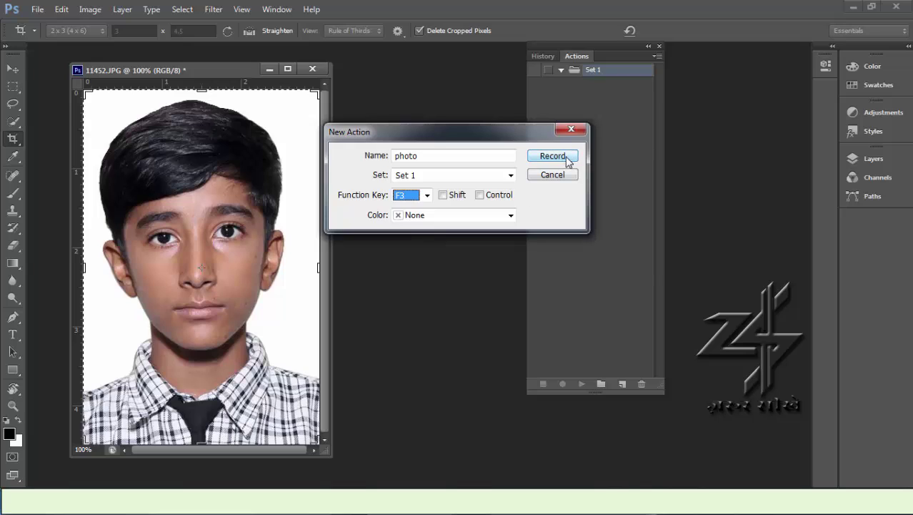
Step: Record selecting the whole photo and stroking it with a 10 px black centred border
{"action": "left_click", "coordinate": [568, 157]}
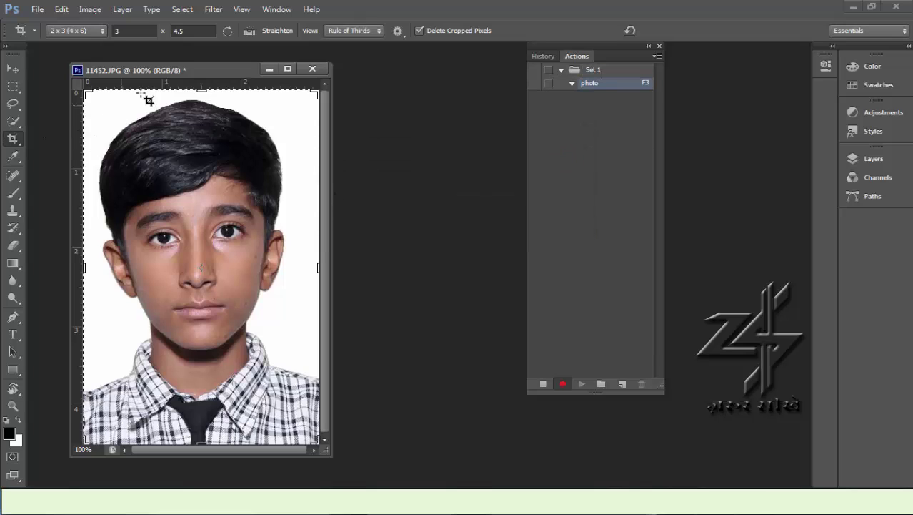
{"action": "key", "text": "ctrl+d"}
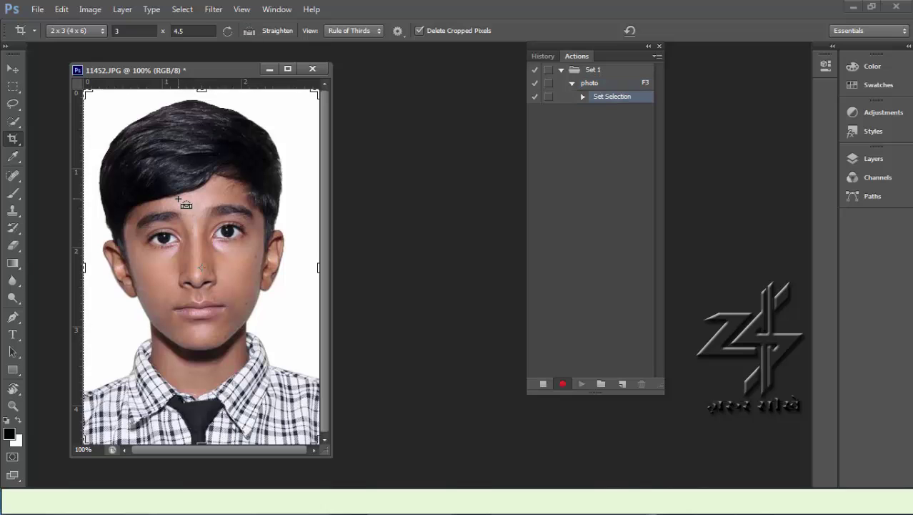
{"action": "left_click", "coordinate": [72, 9]}
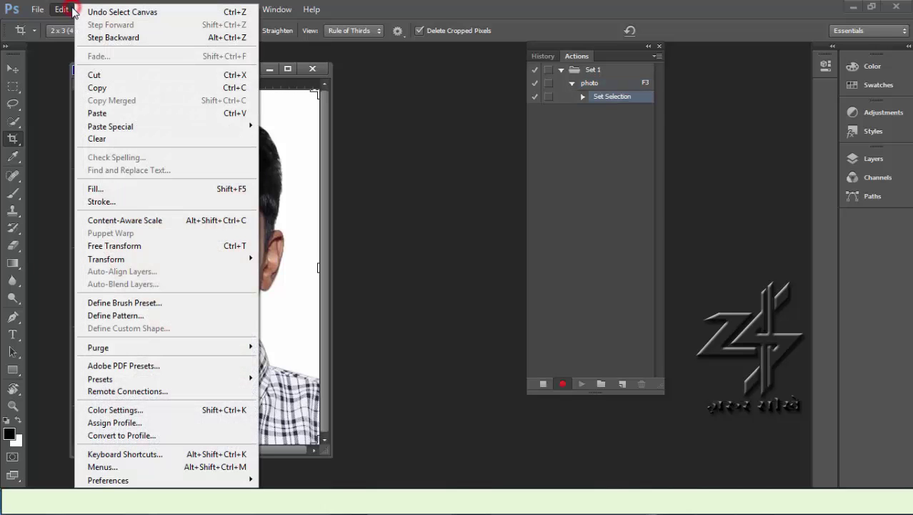
{"action": "left_click", "coordinate": [101, 203]}
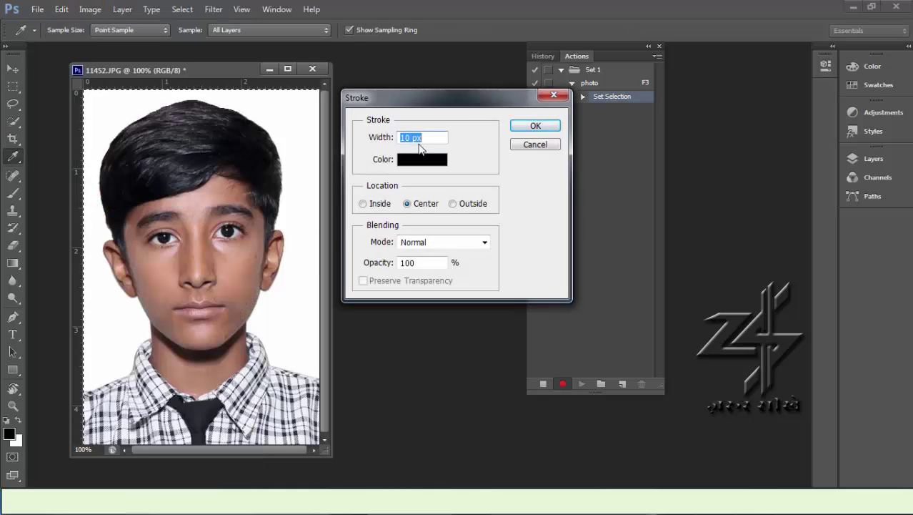
{"action": "left_click", "coordinate": [528, 126]}
{"action": "key", "text": "c"}
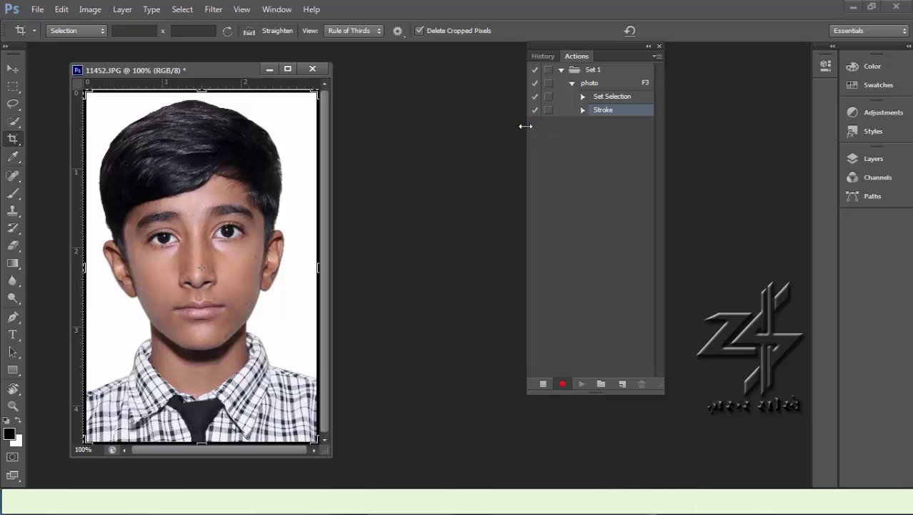
{"action": "key", "text": "ctrl+c"}
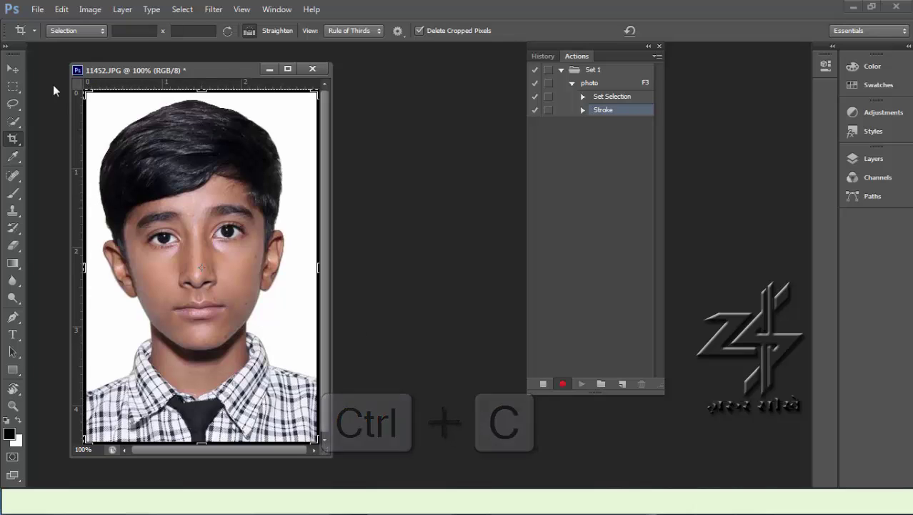
Step: Copy the bordered photo and create a blank International Paper A4 (210×297 mm) document
{"action": "key", "text": "ctrl+c"}
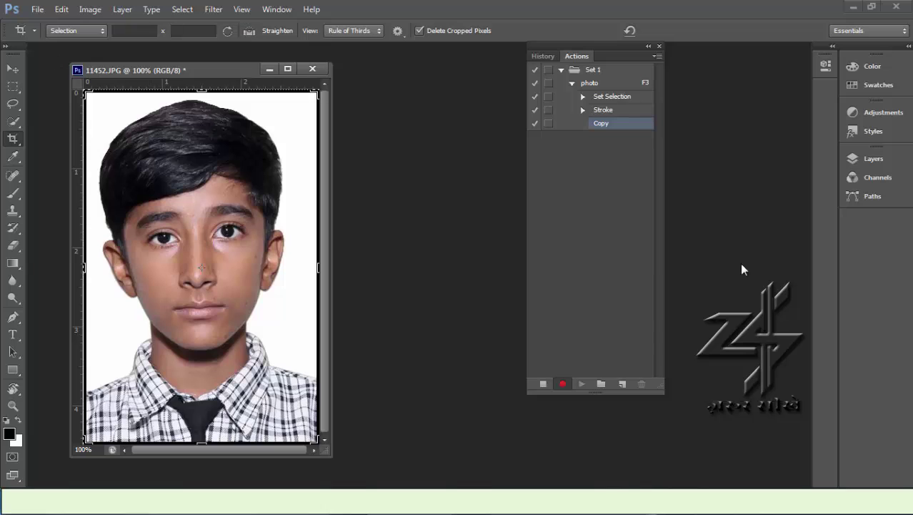
{"action": "left_click", "coordinate": [37, 10]}
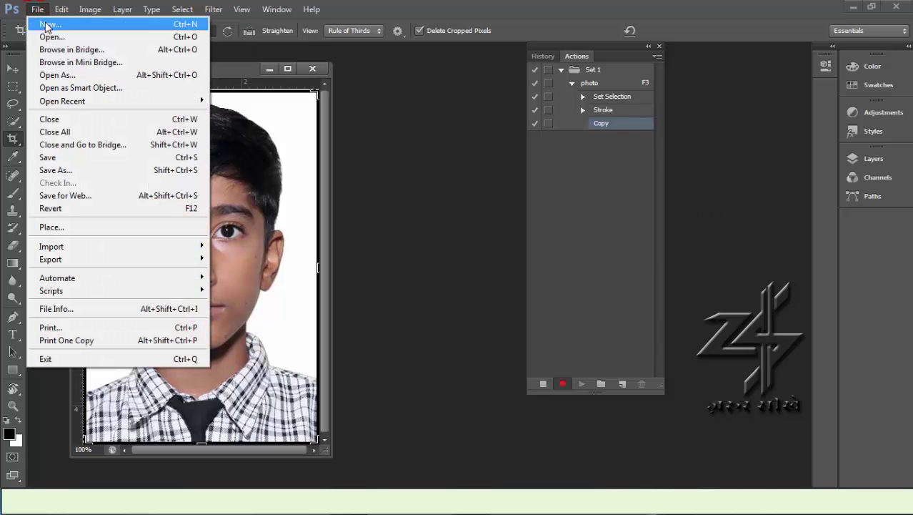
{"action": "left_click", "coordinate": [46, 26]}
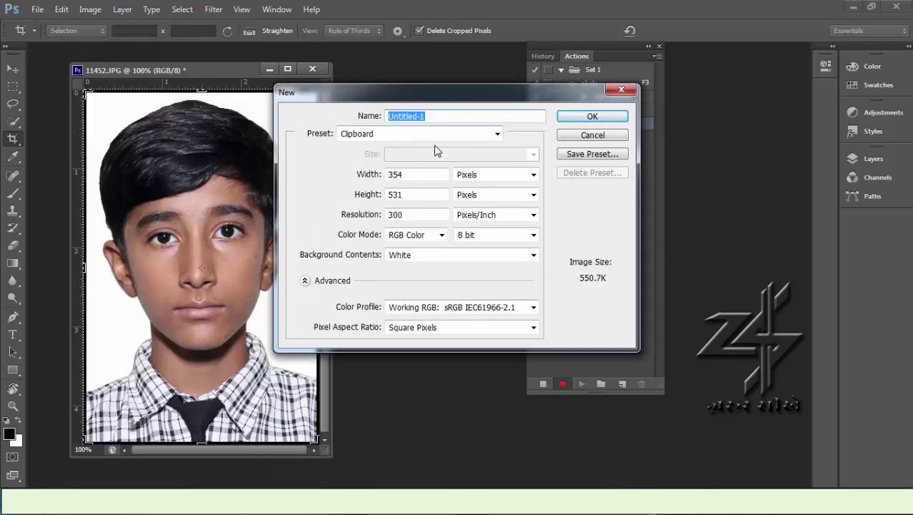
{"action": "left_click", "coordinate": [461, 133]}
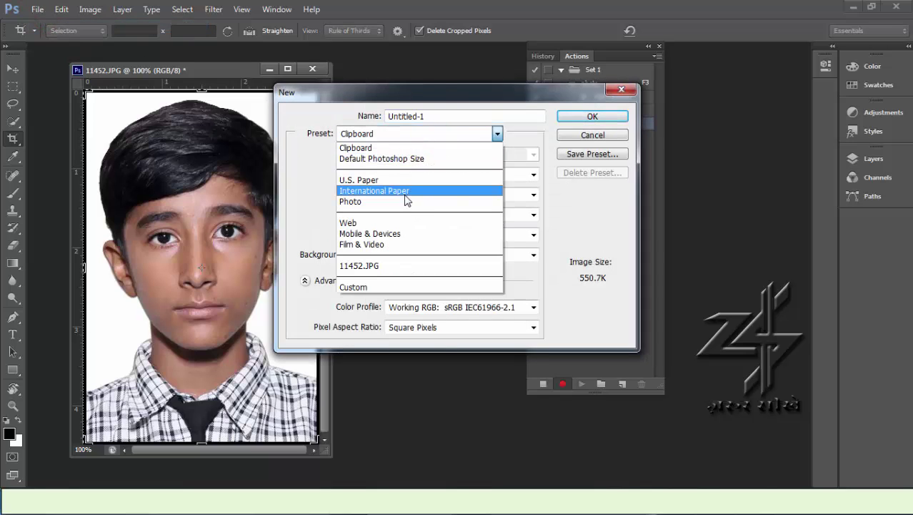
{"action": "left_click", "coordinate": [405, 191]}
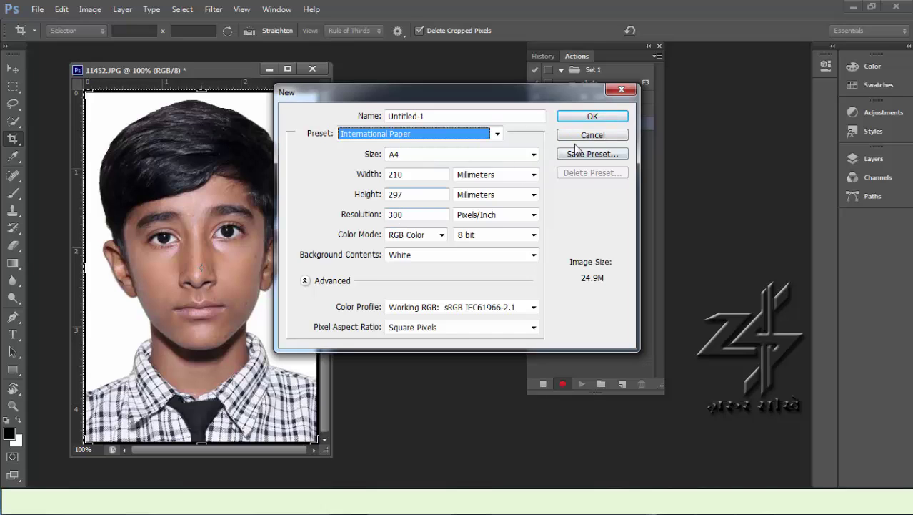
{"action": "left_click", "coordinate": [589, 117]}
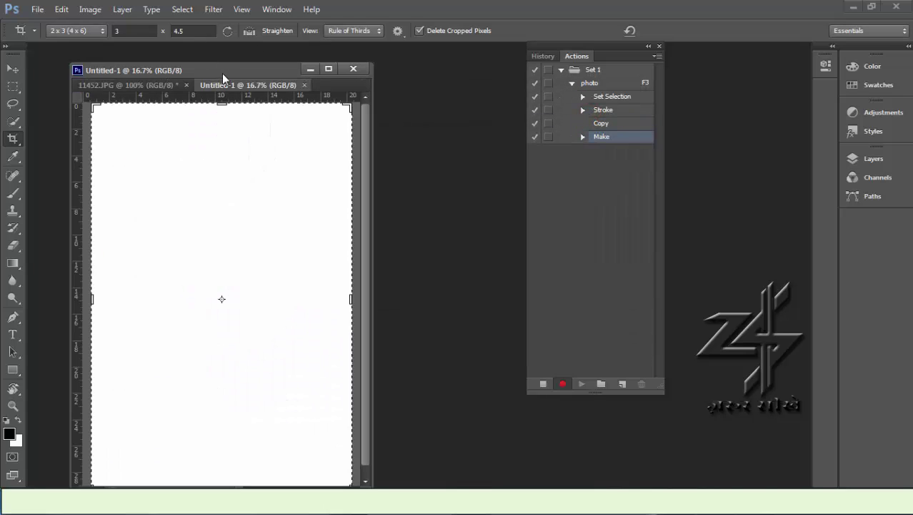
Step: Paste the bordered photo onto the A4 page as Layer 1, toward the top-left
{"action": "left_click_drag", "start_coordinate": [223, 73], "coordinate": [305, 54]}
{"action": "key", "text": "ctrl+v"}
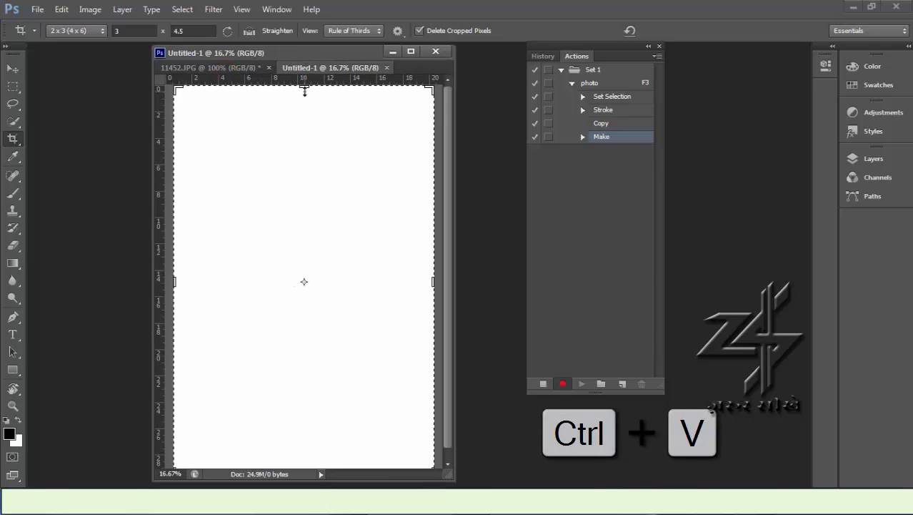
{"action": "key", "text": "ctrl+v"}
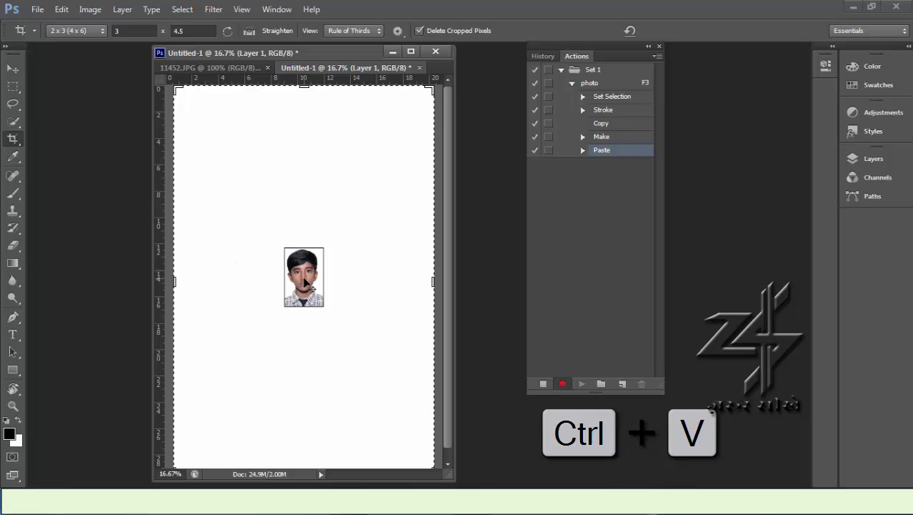
{"action": "left_click_drag", "start_coordinate": [308, 278], "coordinate": [205, 136]}
Step: Cancel the accidental crop so the full A4 page is kept
{"action": "left_click", "coordinate": [13, 86]}
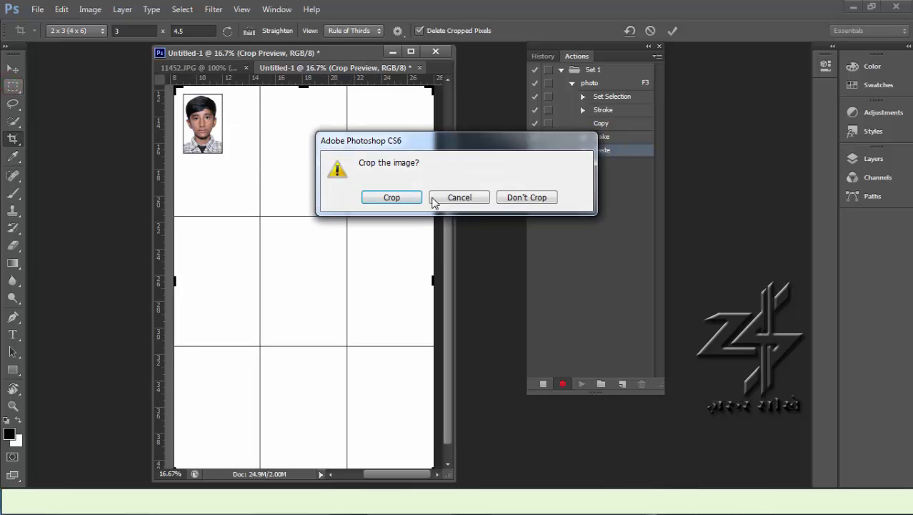
{"action": "left_click", "coordinate": [526, 197]}
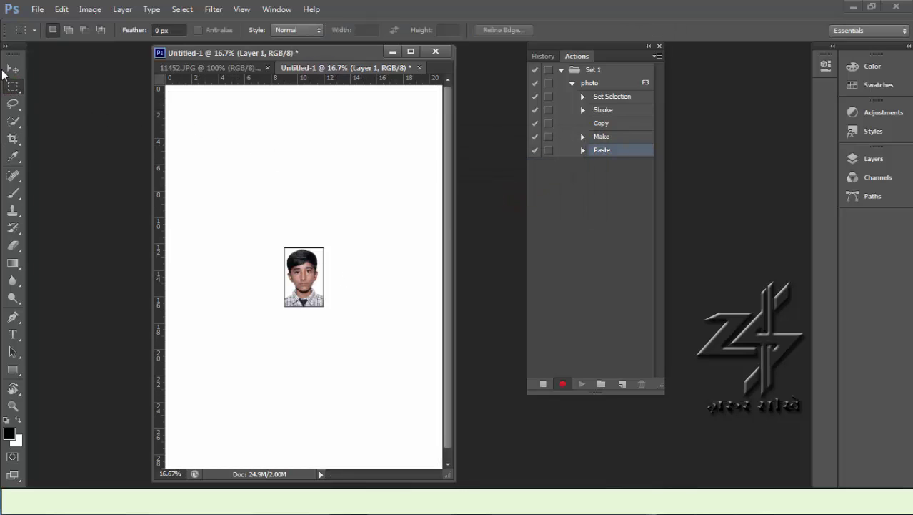
{"action": "left_click", "coordinate": [14, 70]}
Step: Move the photo to the page's top-left corner and Alt-drag a duplicate copy below it
{"action": "left_click_drag", "start_coordinate": [305, 285], "coordinate": [188, 127]}
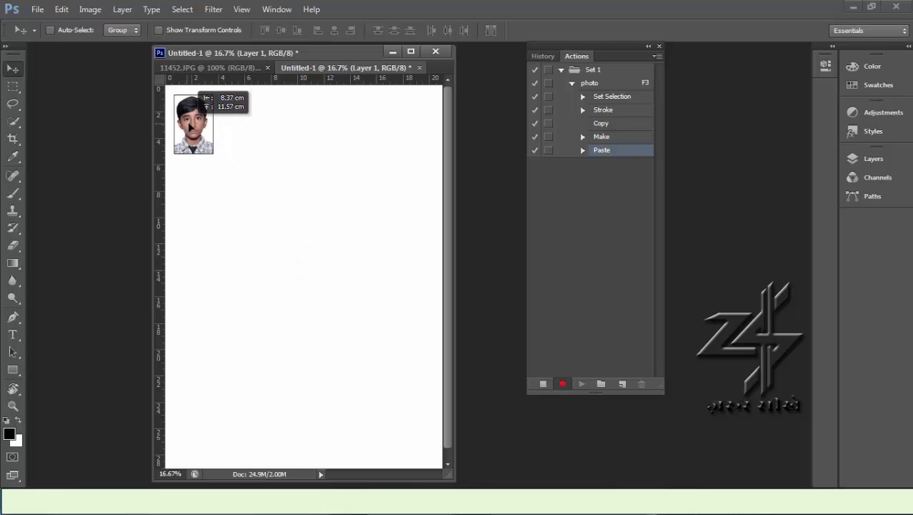
{"action": "left_click_drag", "start_coordinate": [188, 127], "coordinate": [193, 127]}
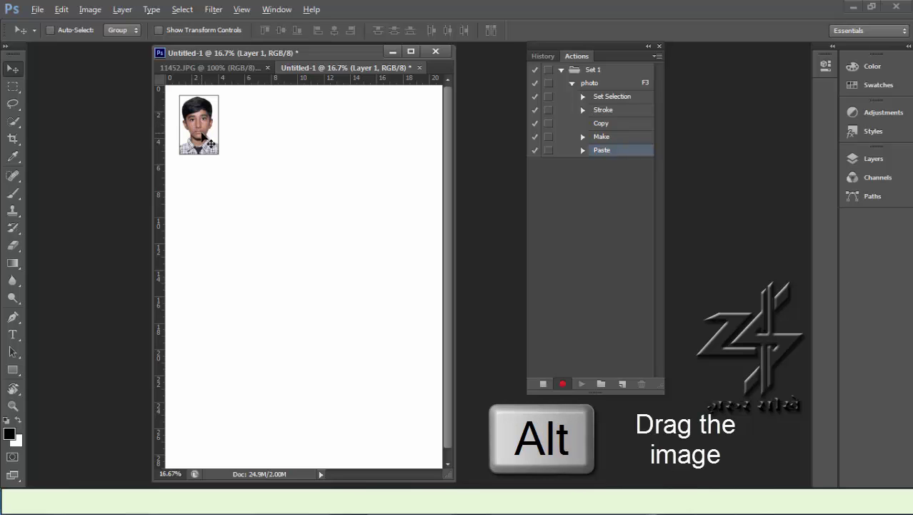
{"action": "mouse_move", "coordinate": [203, 136]}
{"action": "left_mouse_down"}
{"action": "mouse_move", "coordinate": [251, 132]}
{"action": "mouse_move", "coordinate": [309, 152]}
{"action": "mouse_move", "coordinate": [405, 149]}
{"action": "mouse_move", "coordinate": [419, 220]}
{"action": "mouse_move", "coordinate": [230, 208]}
{"action": "left_mouse_up"}
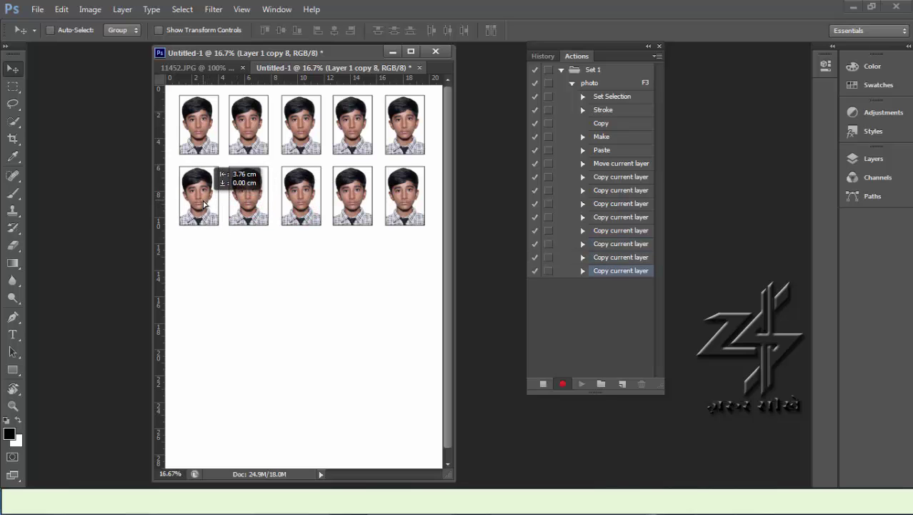
Step: Alt-drag one more bordered copy into place to complete the second row
{"action": "mouse_move", "coordinate": [230, 208]}
{"action": "left_mouse_down"}
{"action": "mouse_move", "coordinate": [191, 209]}
{"action": "mouse_move", "coordinate": [231, 295]}
{"action": "mouse_move", "coordinate": [410, 293]}
{"action": "mouse_move", "coordinate": [410, 364]}
{"action": "mouse_move", "coordinate": [207, 360]}
{"action": "mouse_move", "coordinate": [200, 424]}
{"action": "mouse_move", "coordinate": [405, 417]}
{"action": "left_mouse_up"}
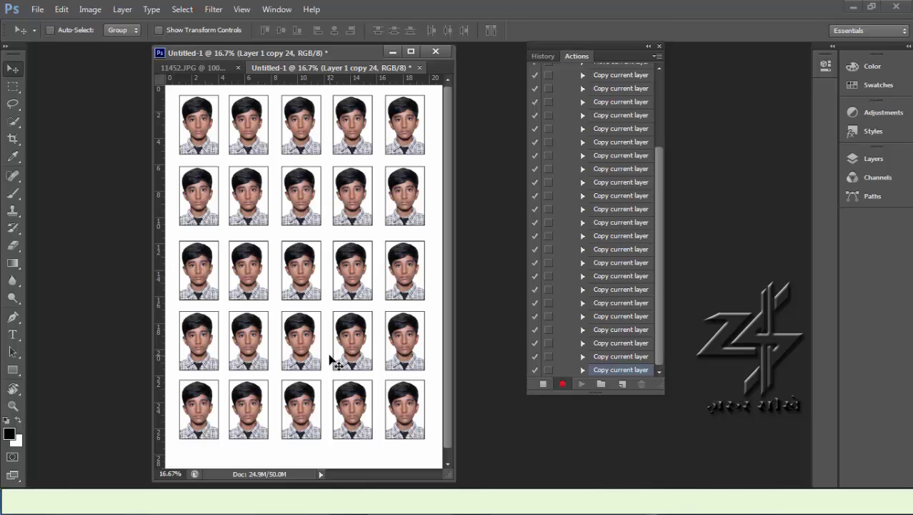
Step: Stop recording the action and close the A4 sheet and original photo without saving
{"action": "left_click", "coordinate": [543, 387]}
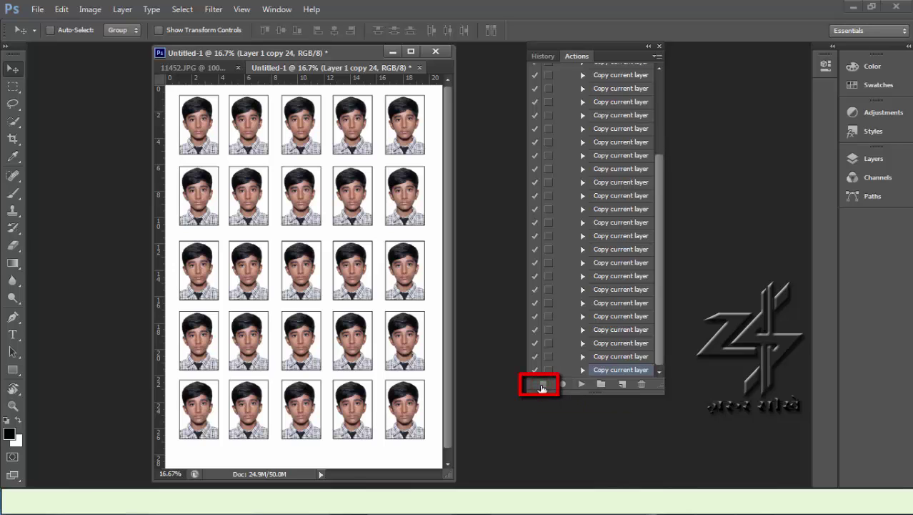
{"action": "left_click", "coordinate": [439, 53]}
{"action": "left_click", "coordinate": [440, 200]}
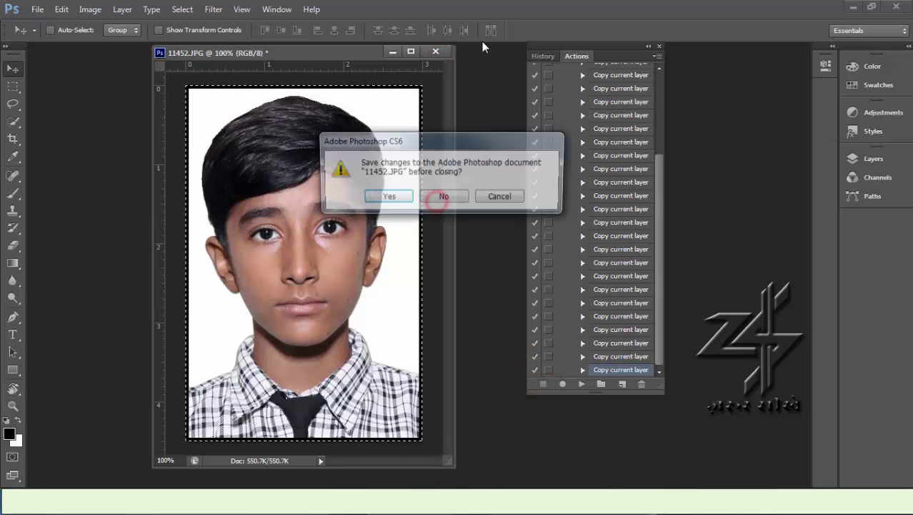
{"action": "left_click", "coordinate": [437, 199]}
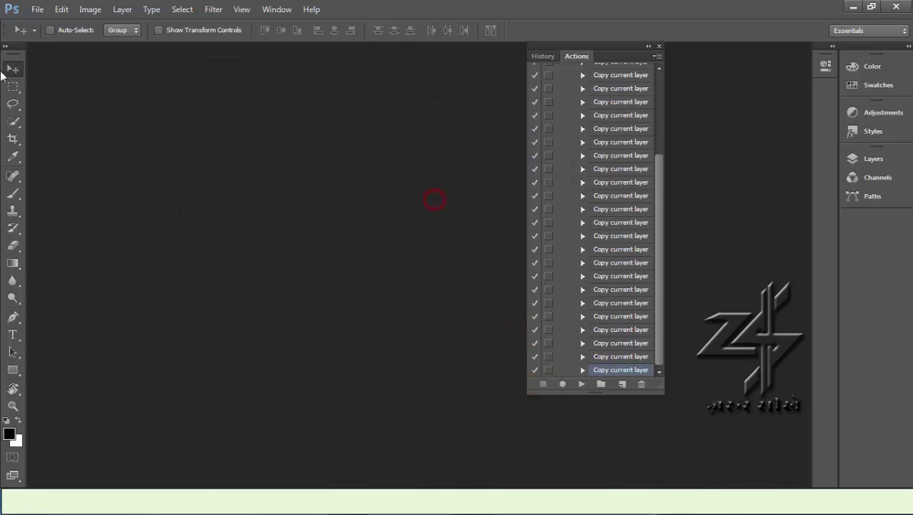
Step: Open 2754.JPG and float it in its own document window
{"action": "double_click", "coordinate": [86, 64]}
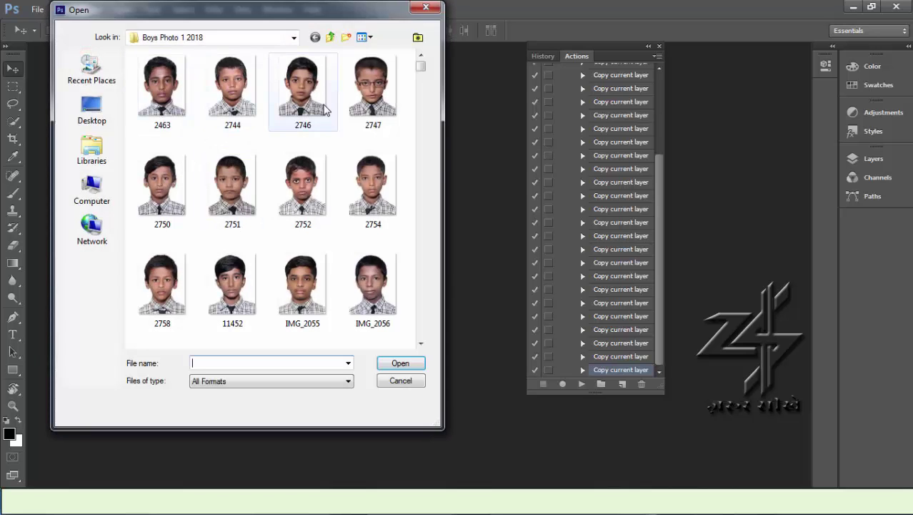
{"action": "double_click", "coordinate": [370, 183]}
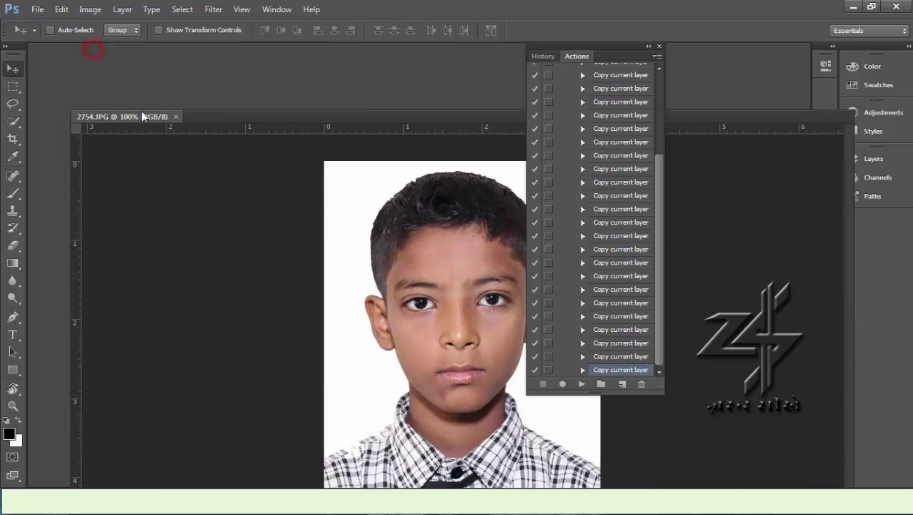
{"action": "mouse_move", "coordinate": [92, 54]}
{"action": "left_mouse_down"}
{"action": "mouse_move", "coordinate": [149, 115]}
{"action": "mouse_move", "coordinate": [152, 80]}
{"action": "left_mouse_up"}
{"action": "left_click_drag", "start_coordinate": [661, 238], "coordinate": [662, 133]}
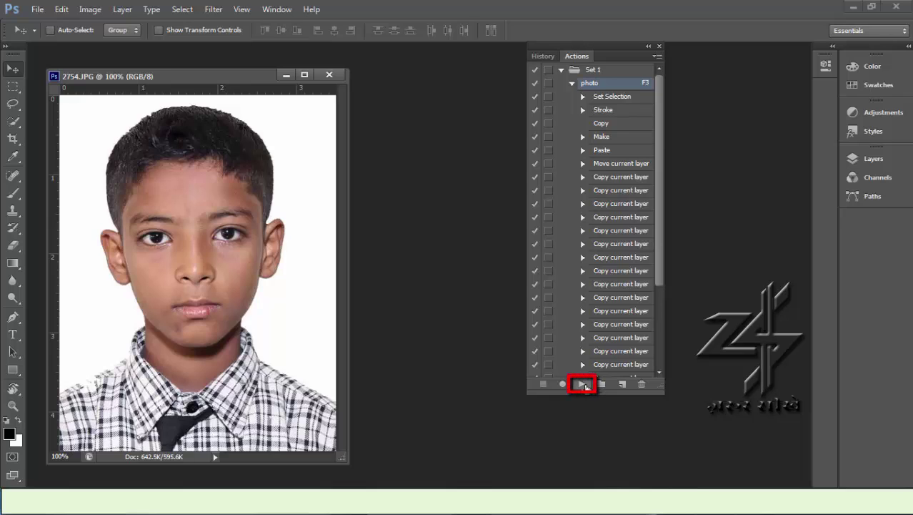
Step: Play the photo action on 2754.JPG, then reposition the generated A4 sheet's window
{"action": "left_click", "coordinate": [583, 384]}
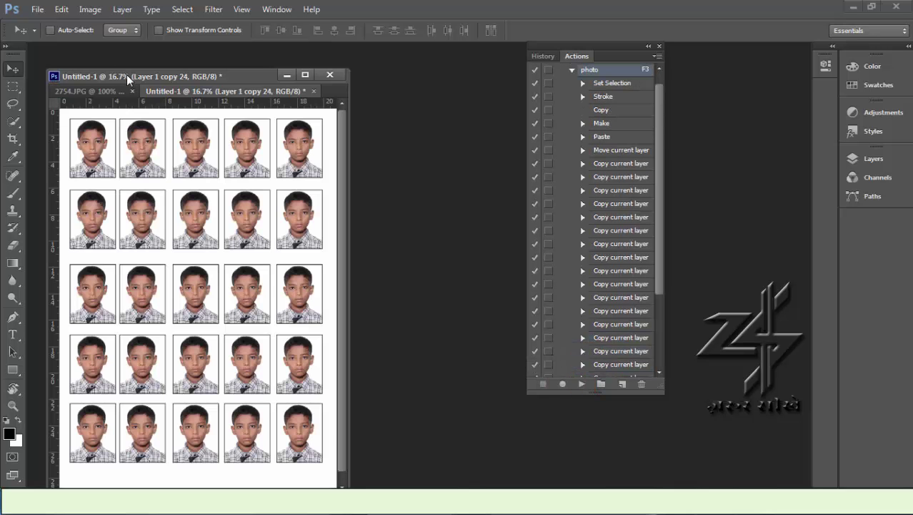
{"action": "left_click_drag", "start_coordinate": [127, 74], "coordinate": [220, 65]}
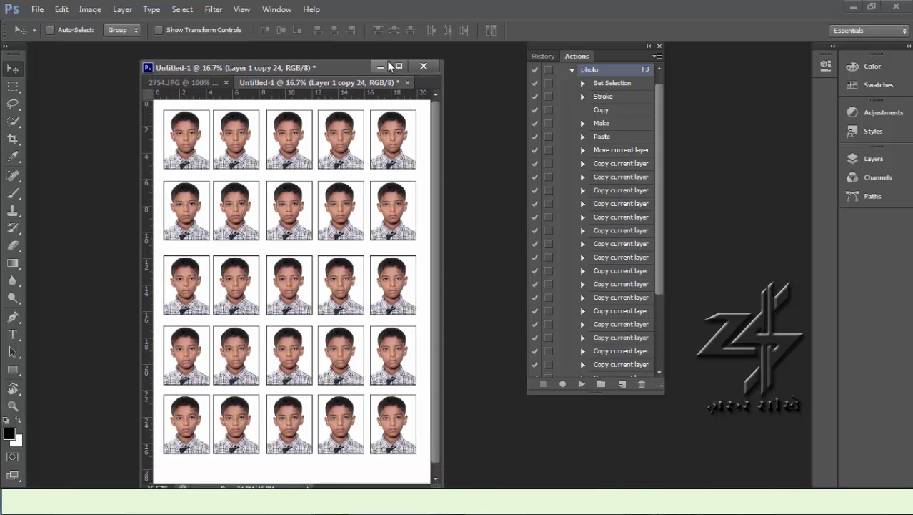